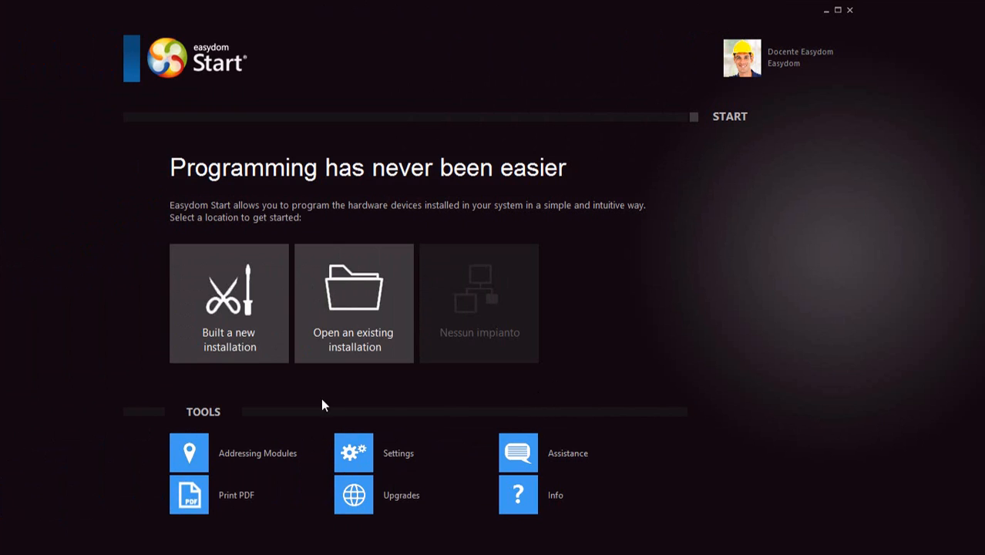
Create a new installation described as "Desert Villa", filling in the customer's name, address and contact details with a 3300 W meter capacity
left_click(256, 339)
left_click(650, 348)
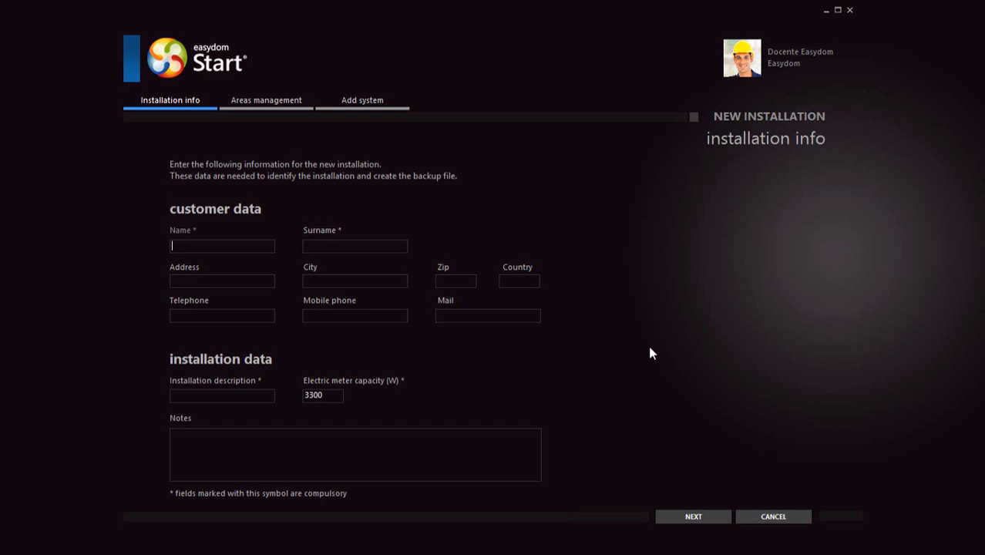
type("Stan")
key("Tab")
type("Smith")
key("Tab")
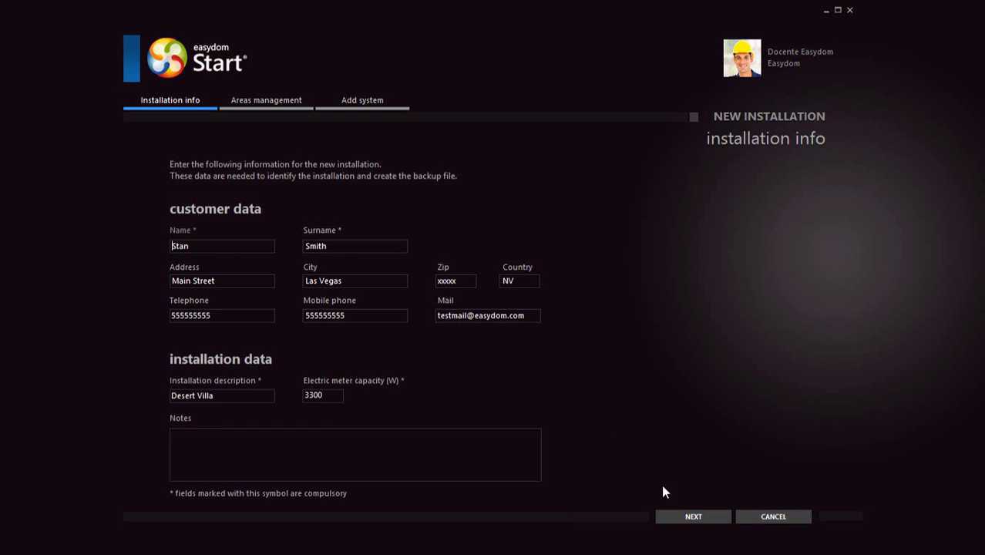
left_click(689, 519)
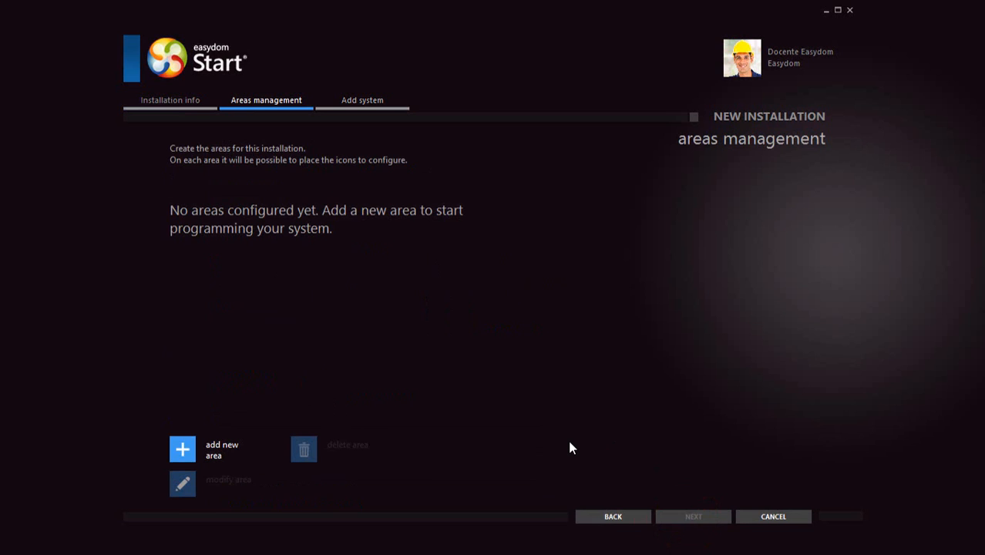
Add an area named "Groud Floor", visible in the user software, using the imported image piano terra (2).png as its map
left_click(190, 454)
left_click(209, 224)
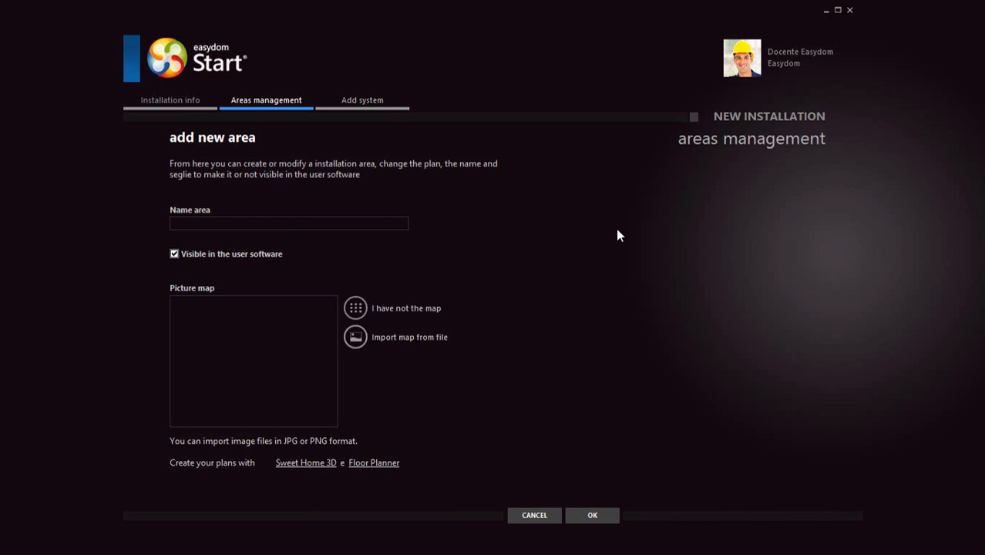
type("Groud Floor")
left_click(382, 313)
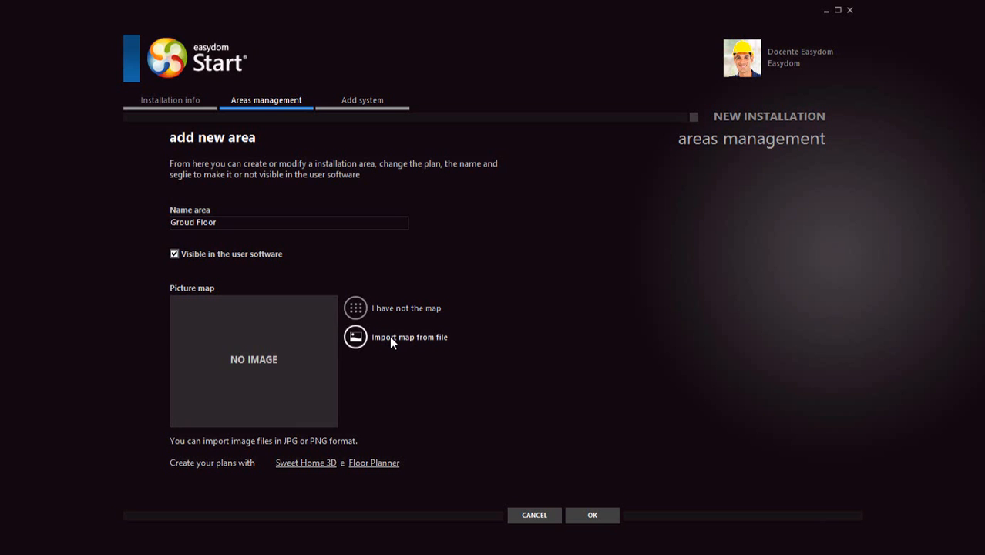
left_click(390, 337)
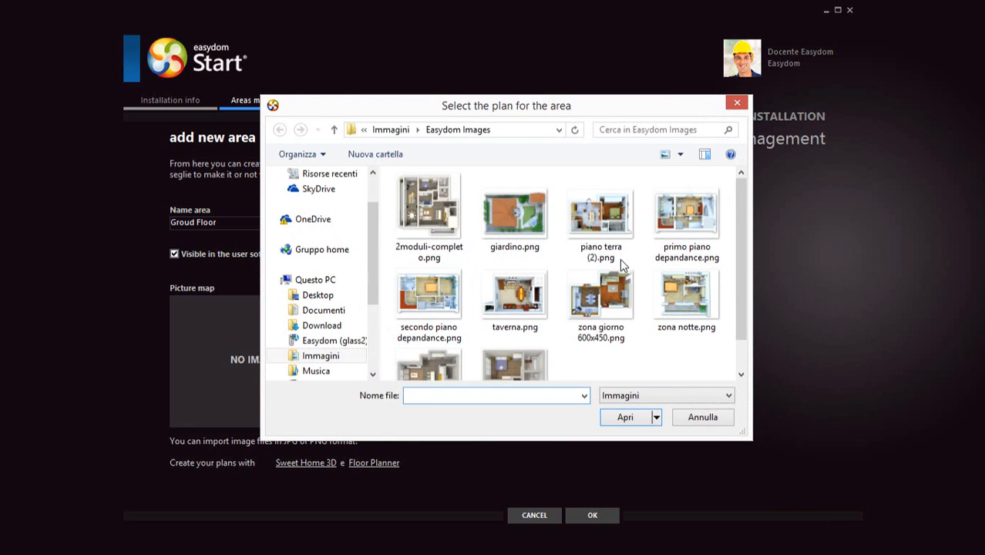
left_click(635, 209)
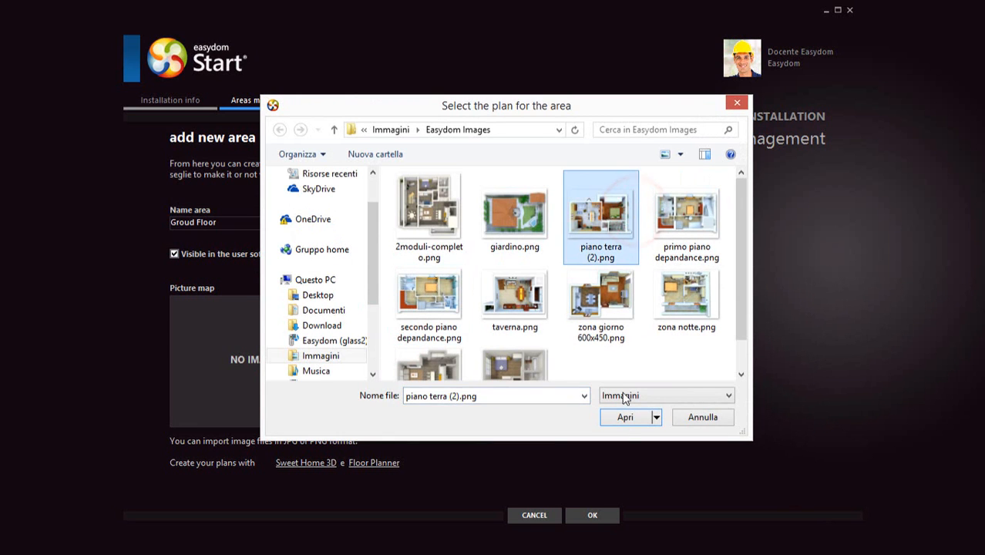
left_click(624, 418)
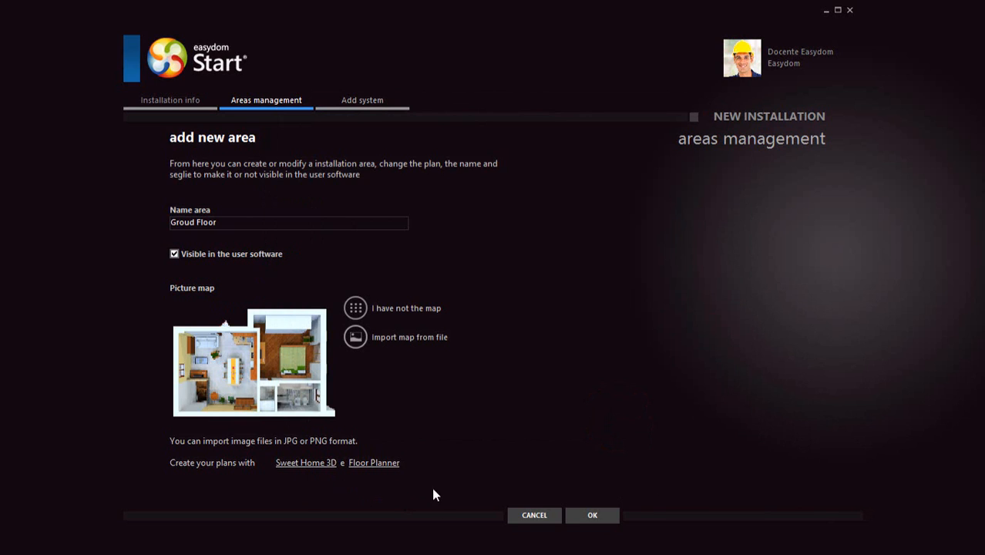
left_click(596, 519)
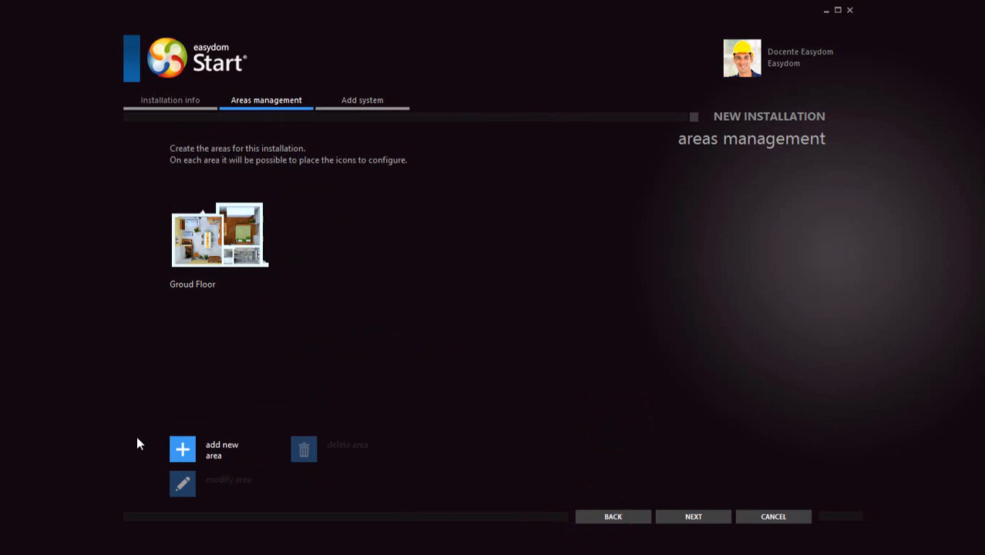
Add a Domotics system using Easydom Serie B.Bus hardware and name it "BBus System"
left_click(690, 516)
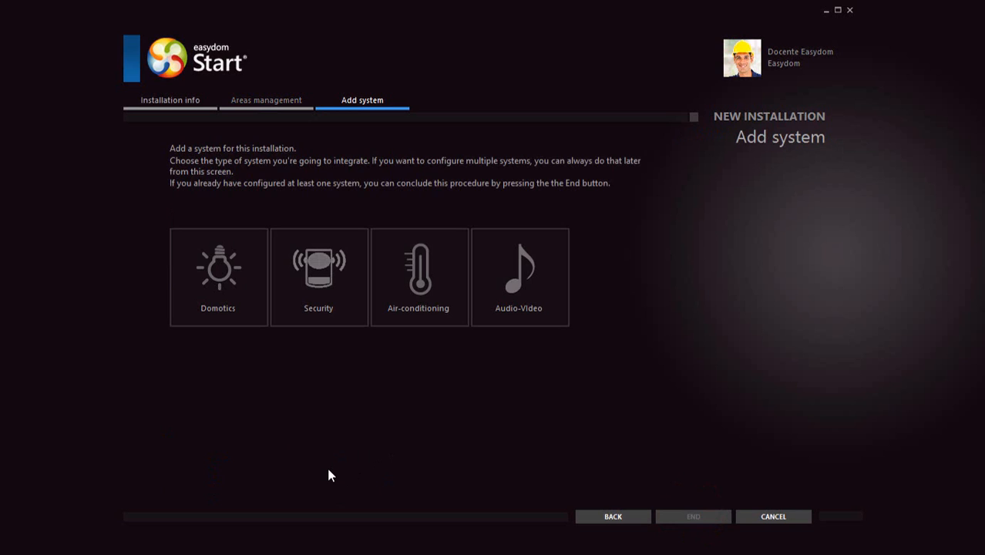
left_click(255, 319)
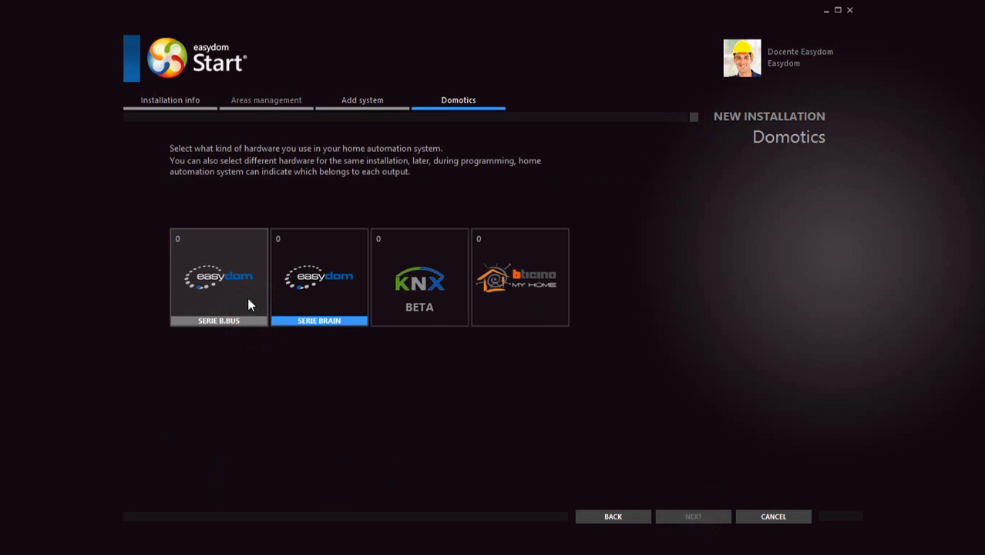
left_click(248, 305)
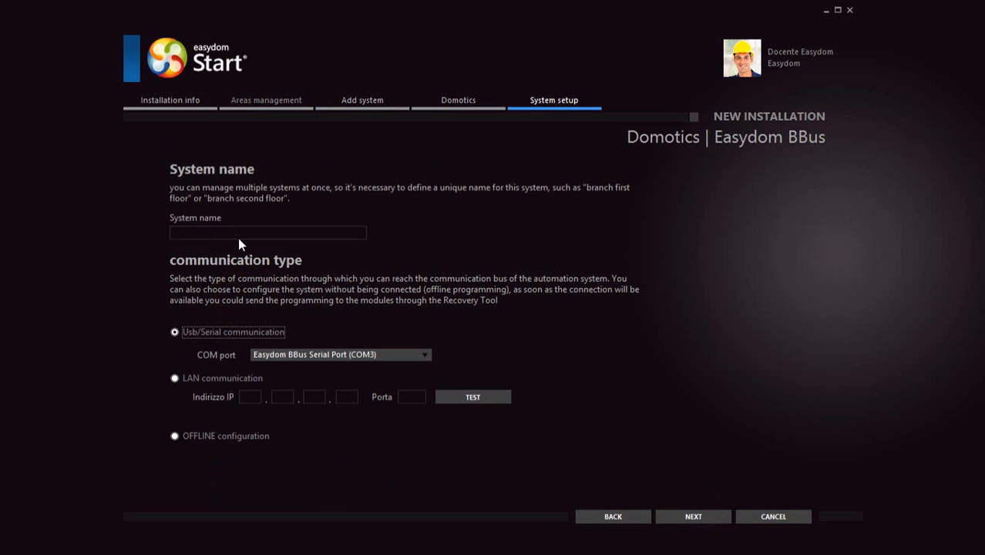
left_click(239, 233)
type("BBus System")
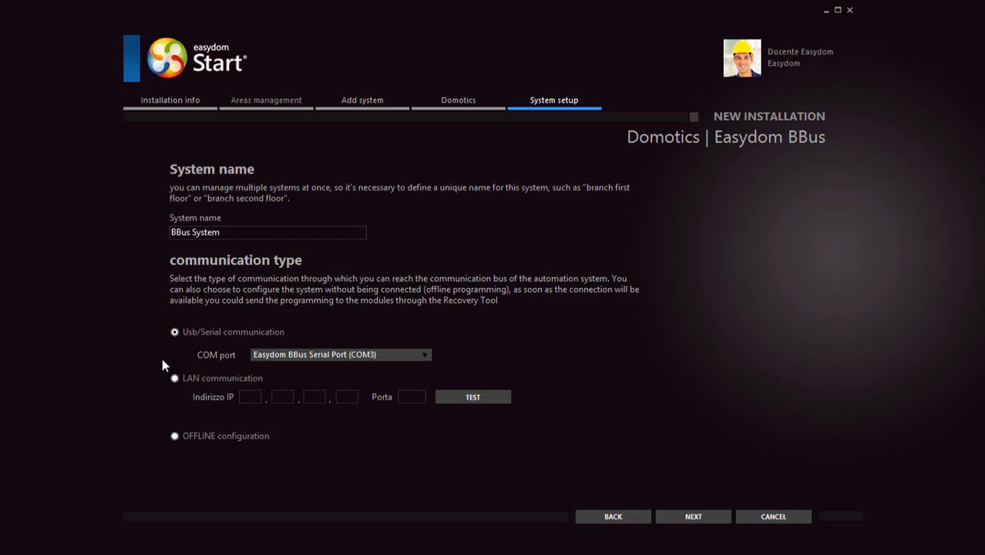
Use USB/Serial communication on Easydom BBus Serial Port (COM3) and connect to the device
left_click(424, 355)
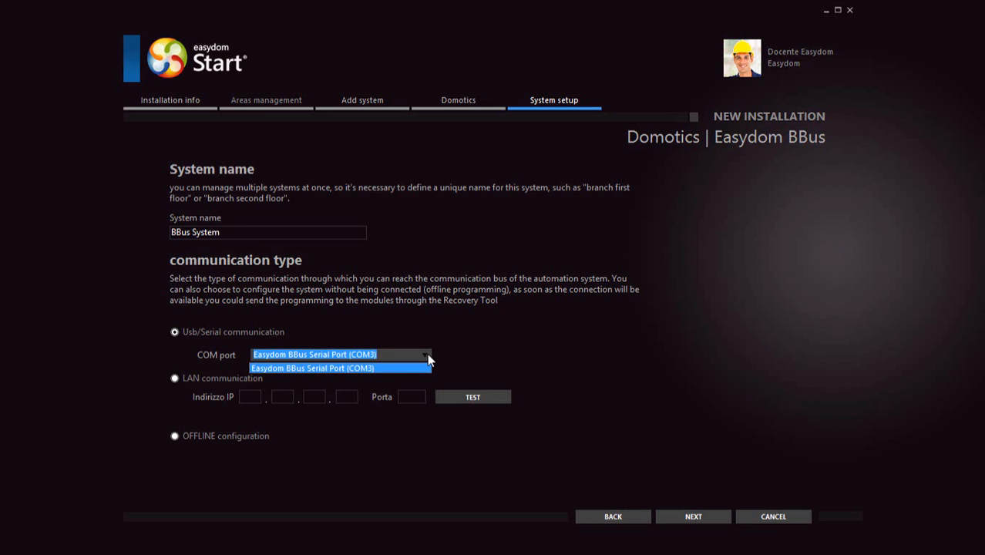
left_click(427, 353)
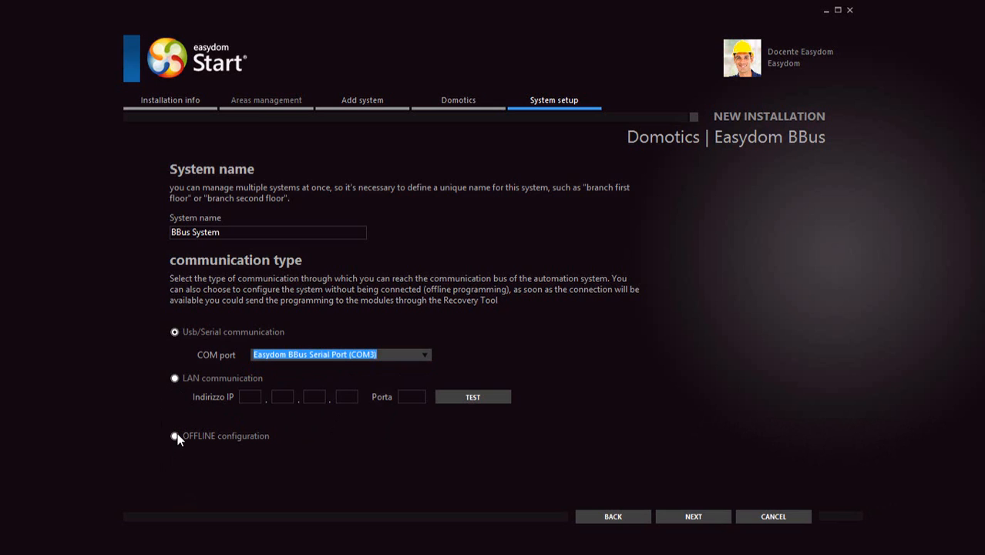
left_click(175, 332)
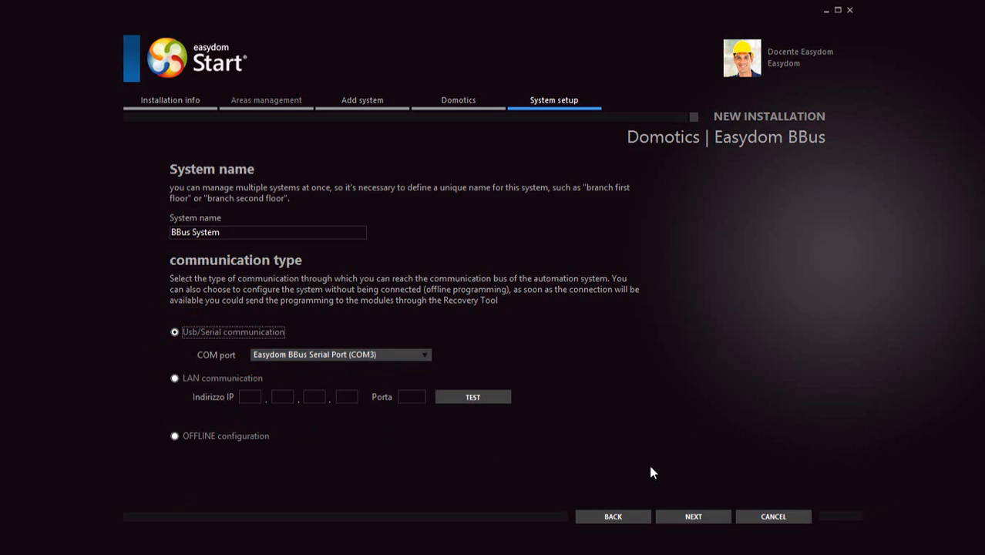
left_click(685, 516)
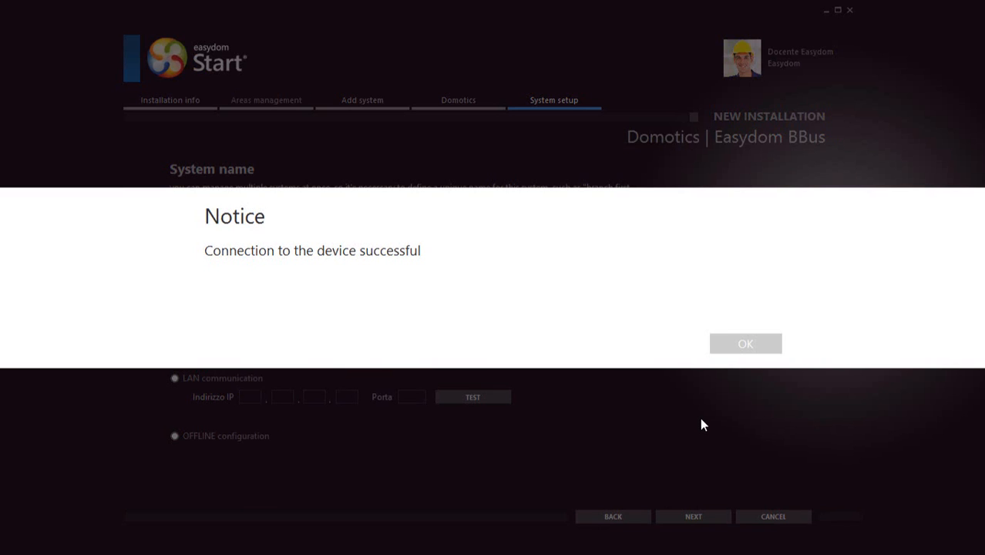
left_click(726, 349)
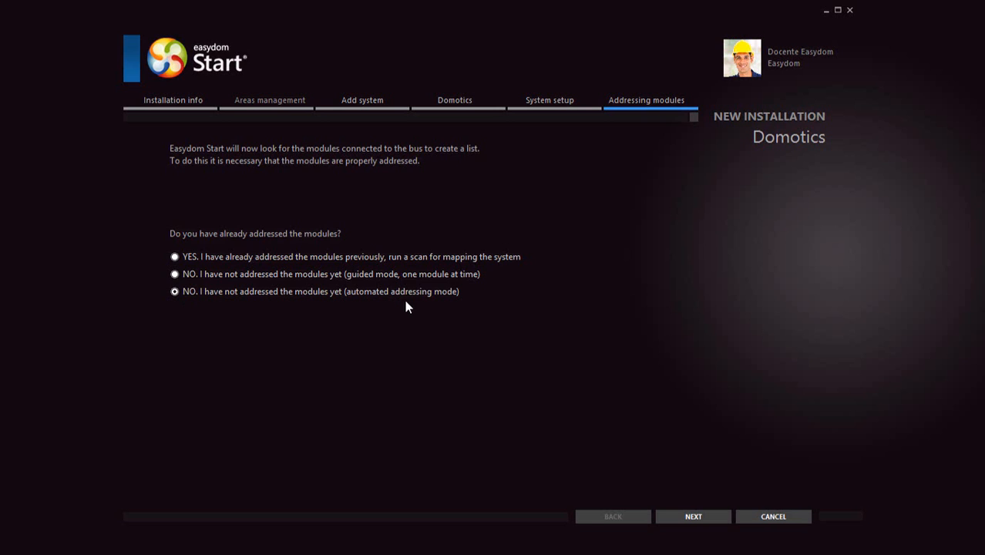
Run the automatic addressing of the not yet addressed modules using automated addressing mode
left_click(693, 518)
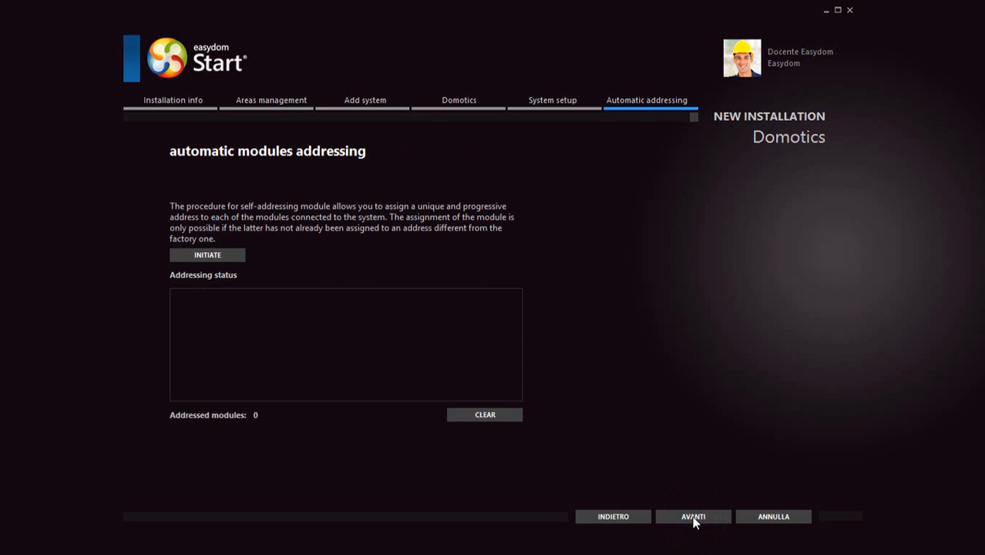
left_click(234, 259)
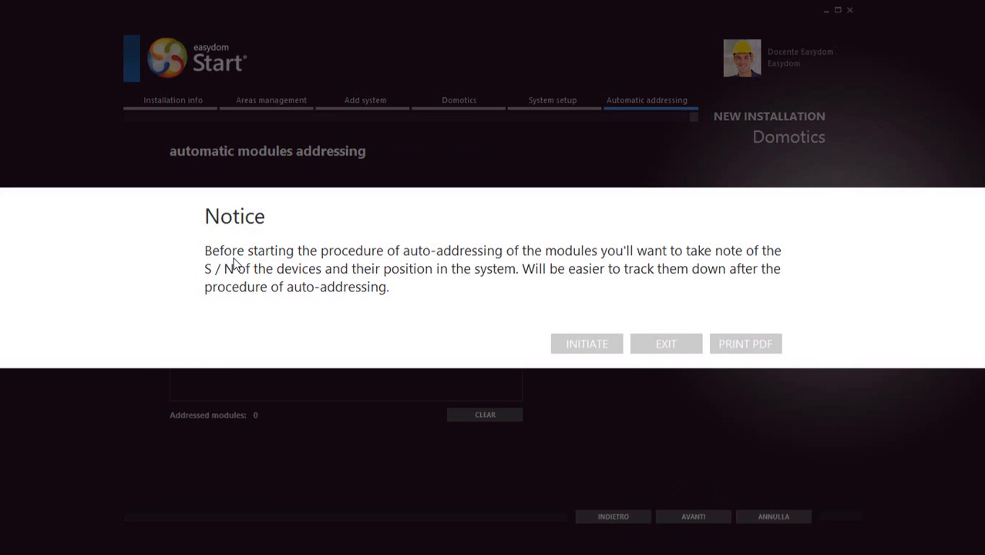
left_click(573, 349)
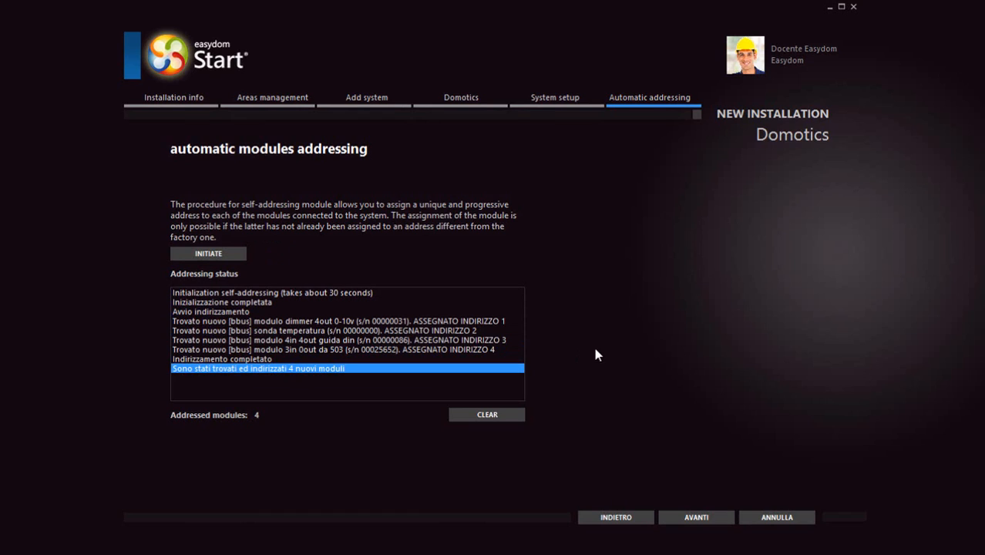
Complete the Domotics system setup, end the new installation procedure and accept the application restart
left_click(707, 522)
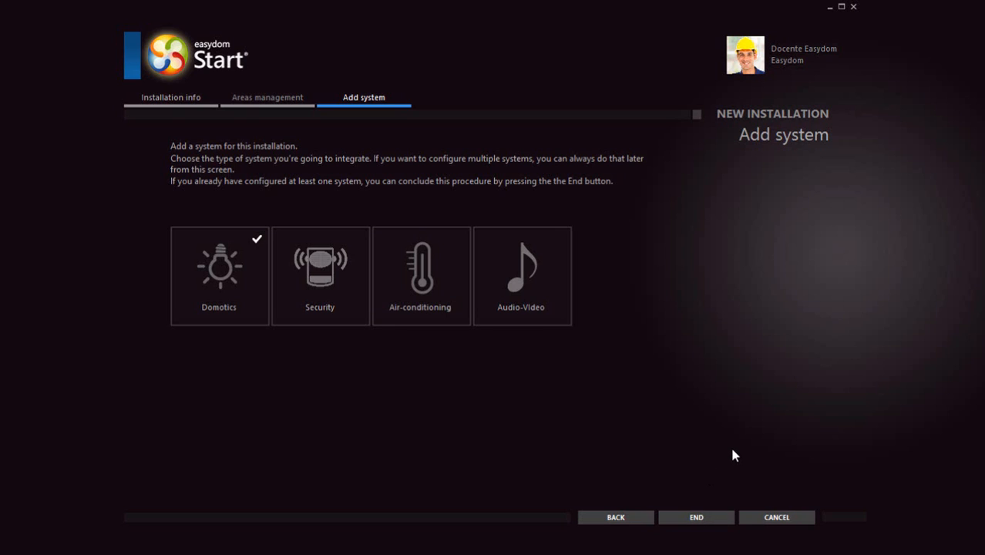
left_click(710, 518)
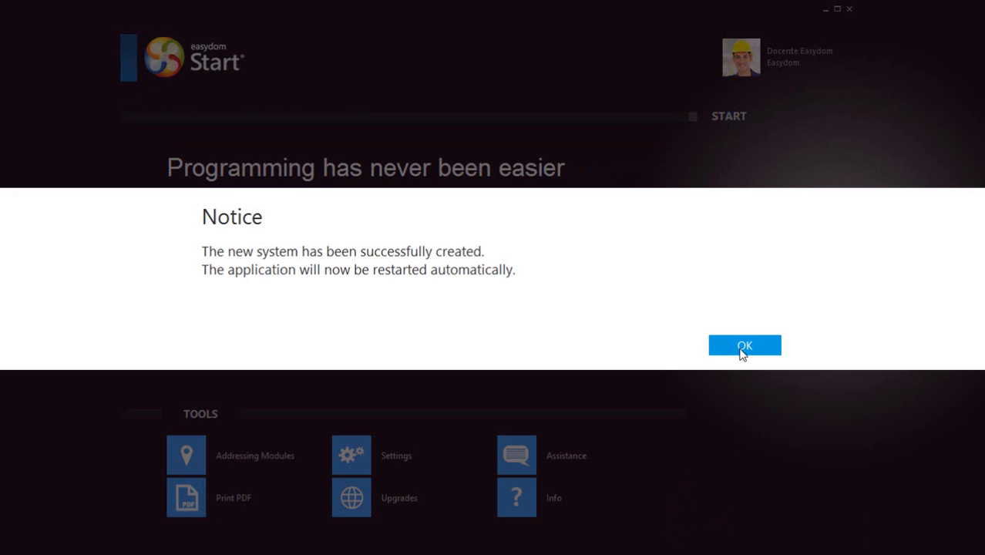
left_click(755, 350)
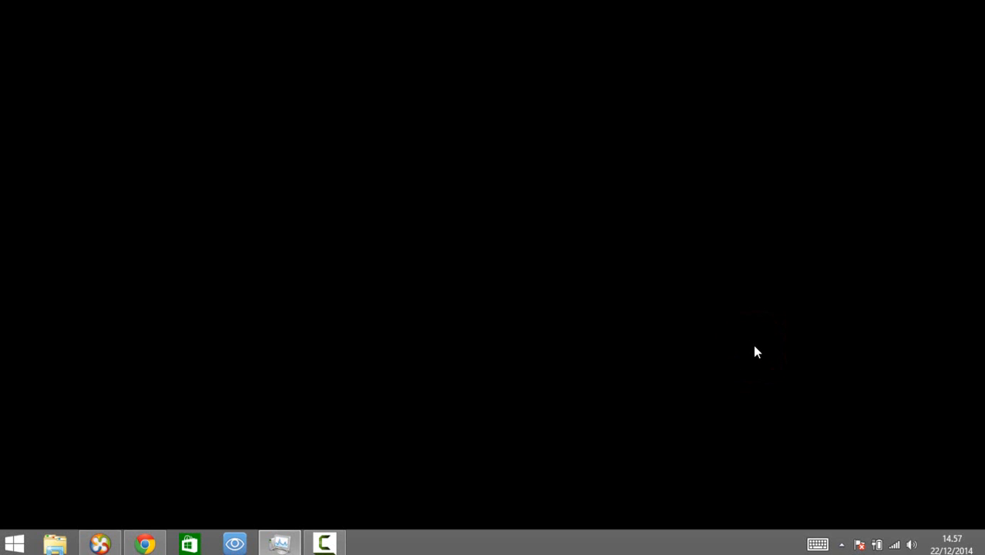